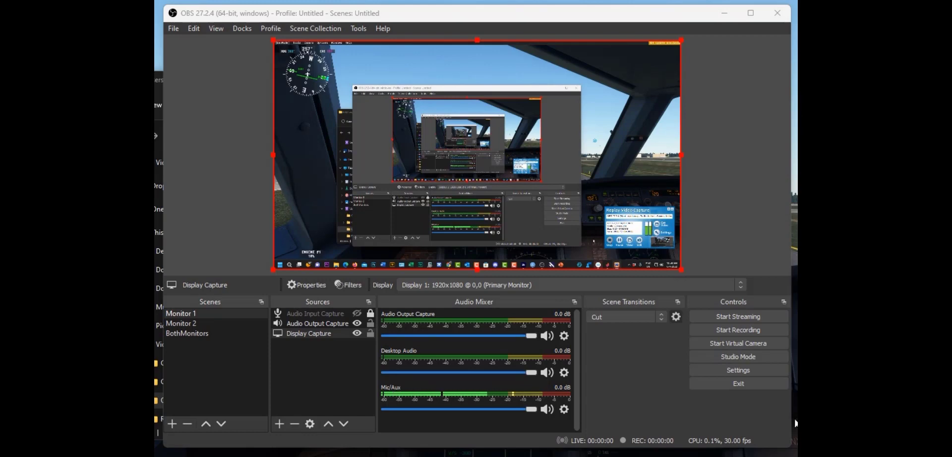
- Preview the Monitor 2 scene and return to the Monitor 1 scene
{"action": "left_click", "coordinate": [307, 333]}
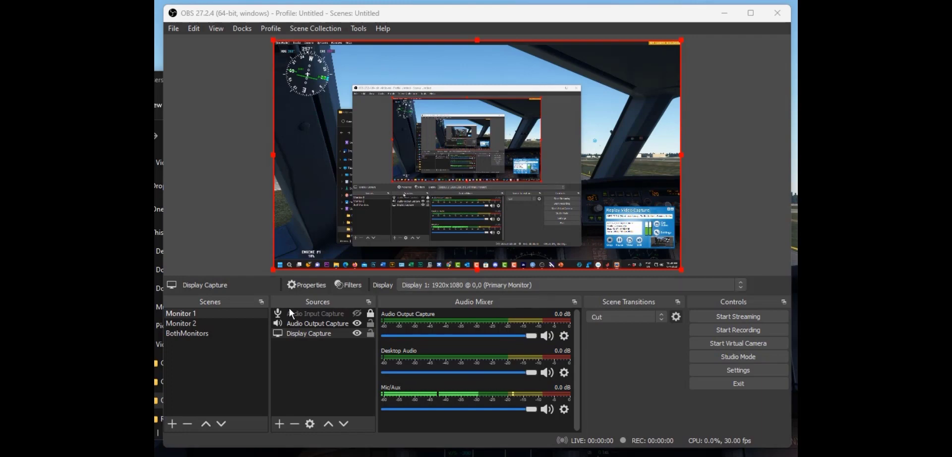
{"action": "left_click", "coordinate": [207, 331]}
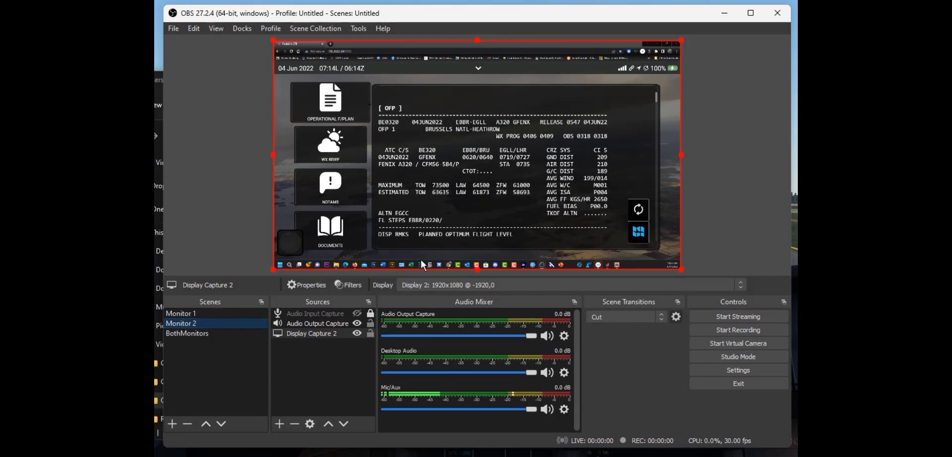
{"action": "left_click", "coordinate": [226, 317]}
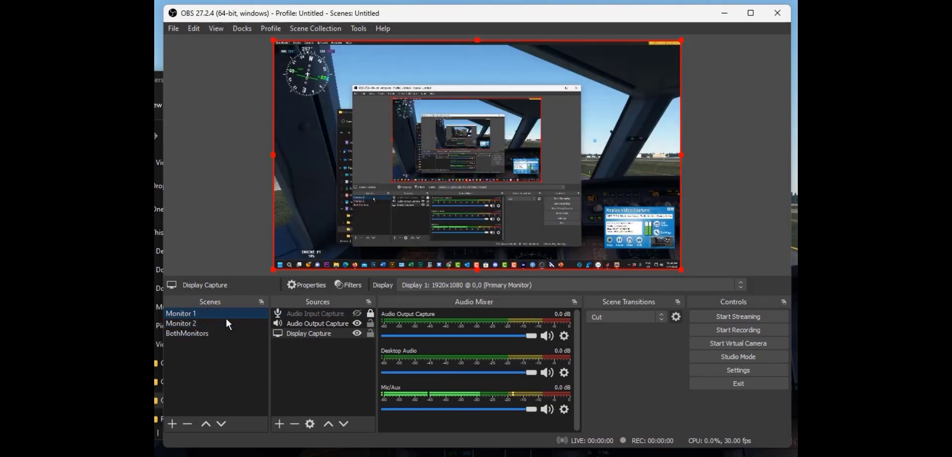
- Check which display the Monitor 1 scene's Display Capture source records in its properties, and close them
{"action": "left_click", "coordinate": [331, 339]}
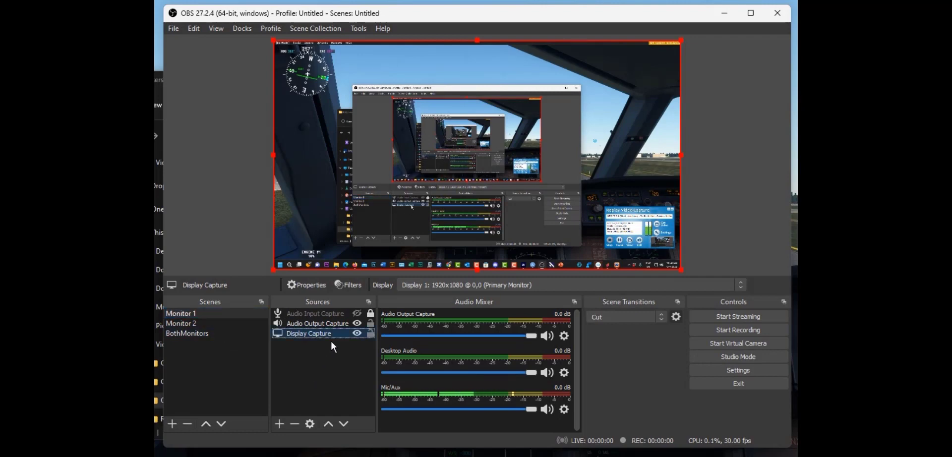
{"action": "double_click", "coordinate": [332, 342]}
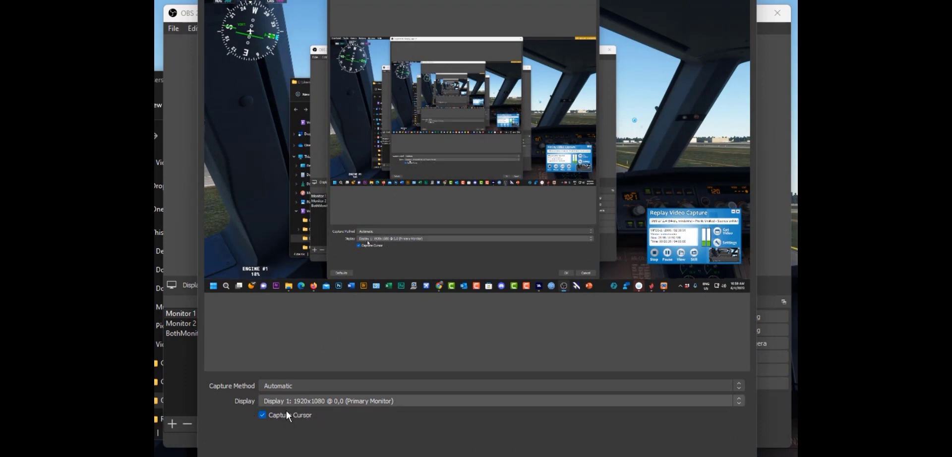
{"action": "left_click", "coordinate": [565, 273]}
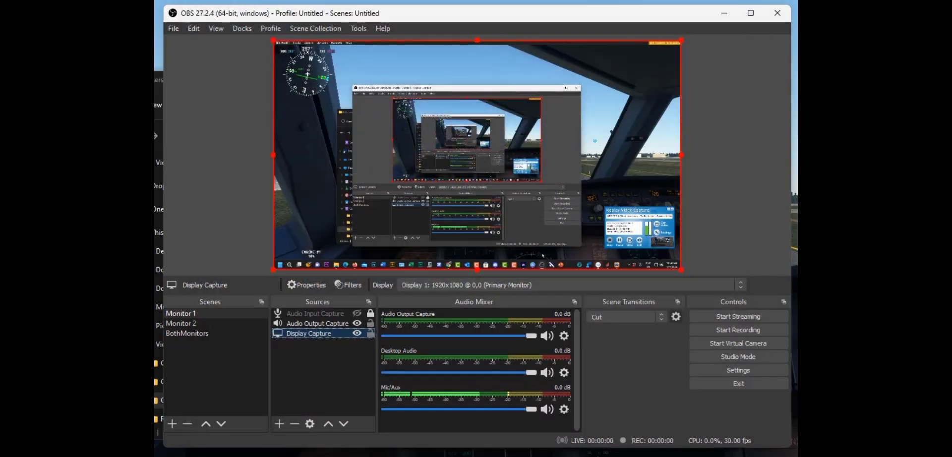
- Check which display the Display Capture 2 source in the Monitor 2 scene records, and close its properties
{"action": "left_click", "coordinate": [197, 326]}
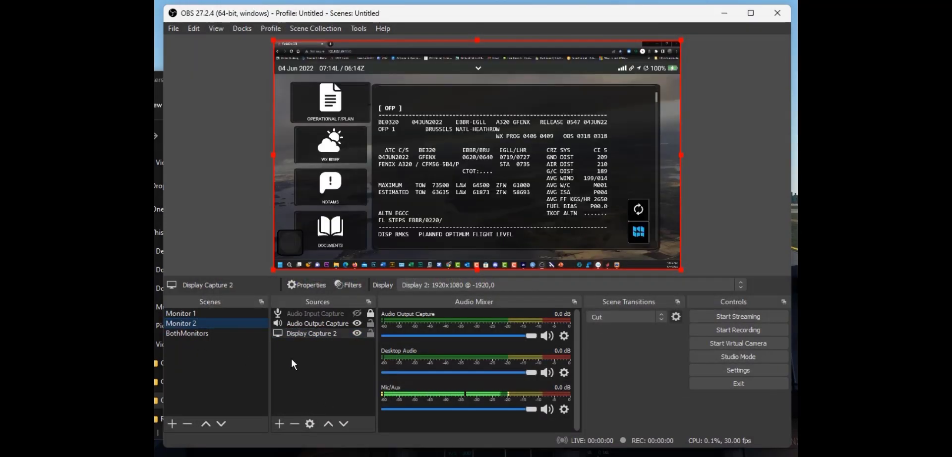
{"action": "double_click", "coordinate": [327, 336]}
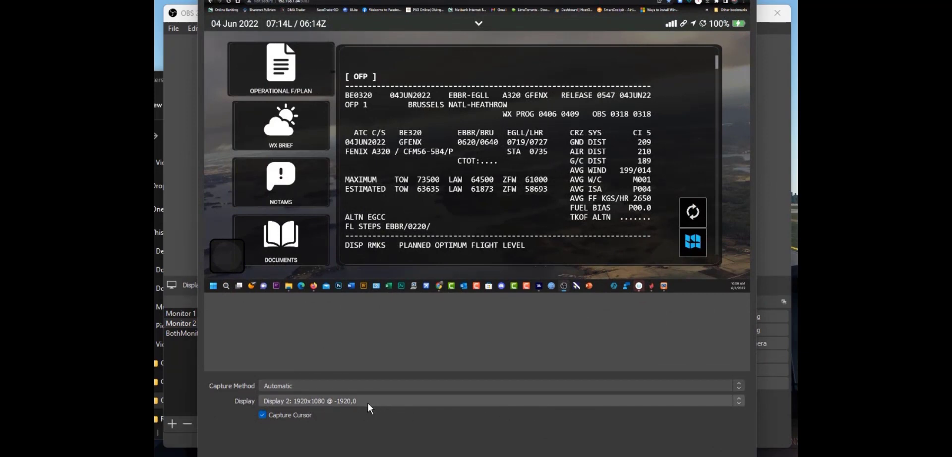
{"action": "left_click", "coordinate": [632, 452]}
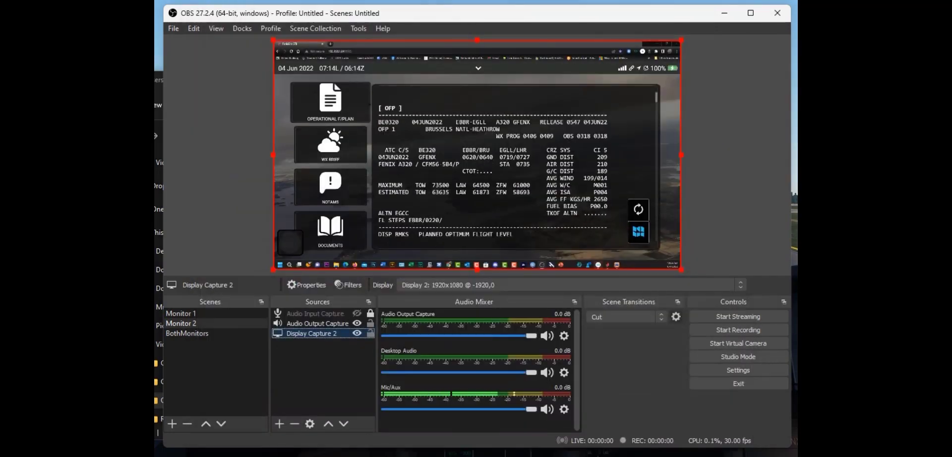
- Preview the Monitor 1, Monitor 2 and BothMonitors scenes in turn, and go back to Monitor 1
{"action": "left_click", "coordinate": [208, 314]}
{"action": "left_click", "coordinate": [209, 325]}
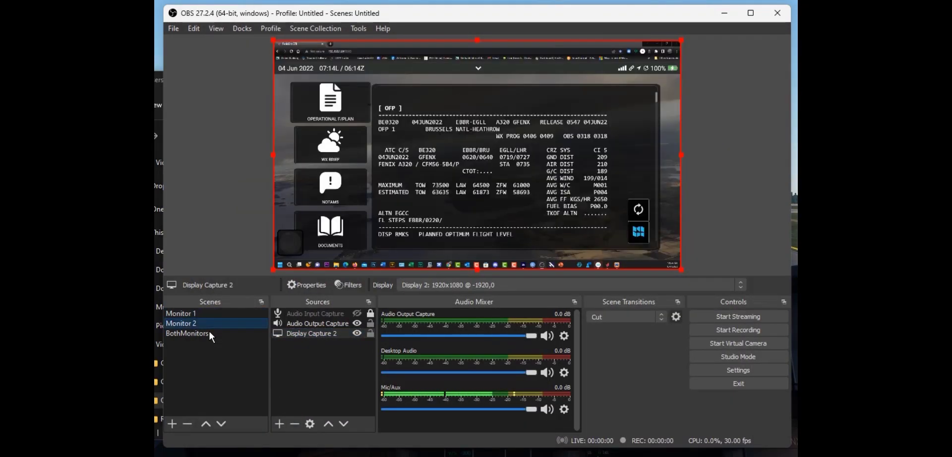
{"action": "left_click", "coordinate": [215, 334]}
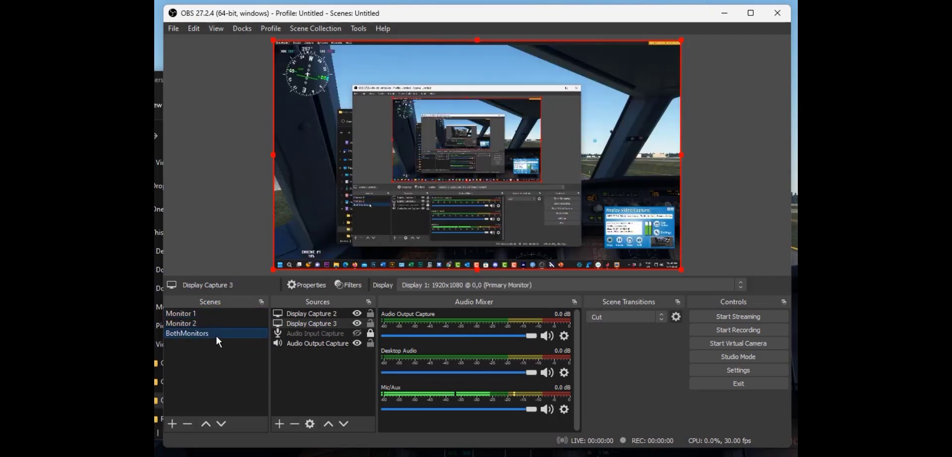
{"action": "left_click", "coordinate": [248, 315]}
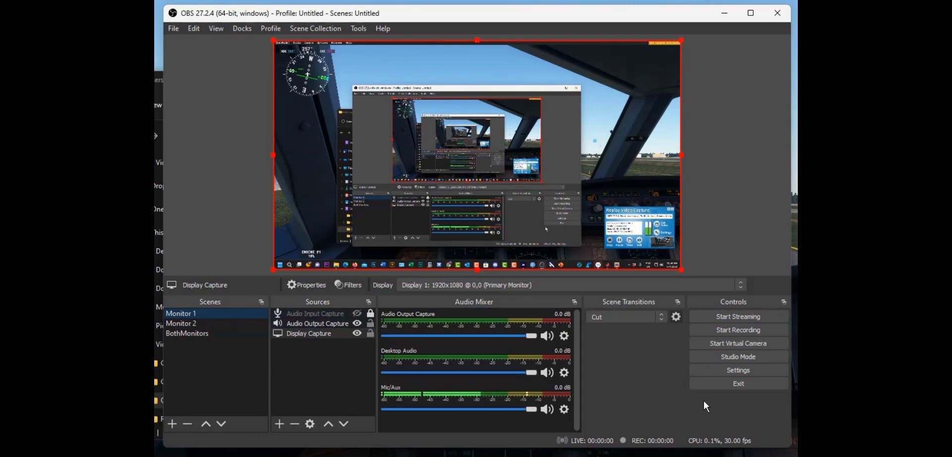
- Review the scene-switching hotkeys assigned to Monitor 1 and Monitor 2 in the settings, and close the settings
{"action": "left_click", "coordinate": [744, 380]}
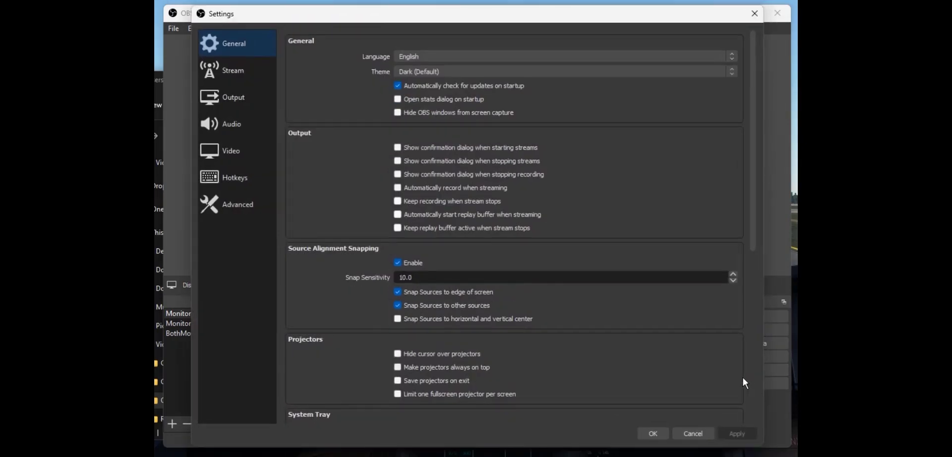
{"action": "left_click", "coordinate": [234, 189]}
{"action": "scroll", "coordinate": [474, 260], "scroll_direction": "down", "scroll_amount": 8}
{"action": "scroll", "coordinate": [475, 261], "scroll_direction": "down", "scroll_amount": 8}
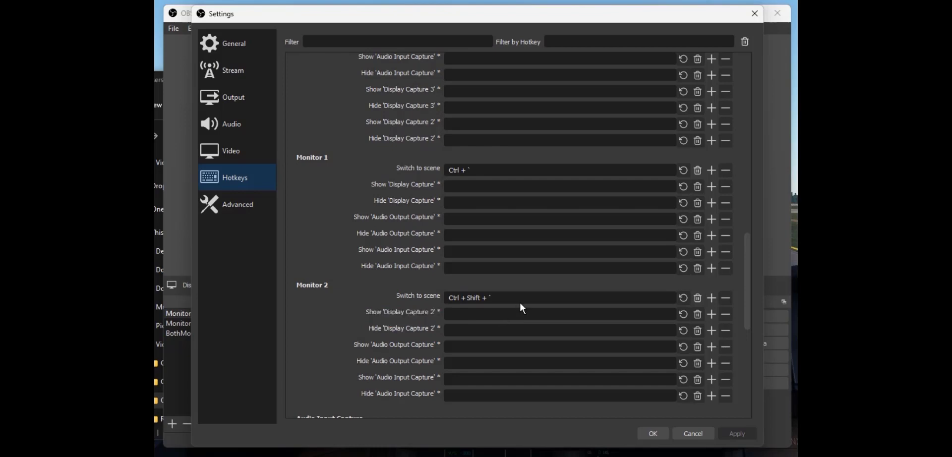
{"action": "left_click", "coordinate": [653, 436]}
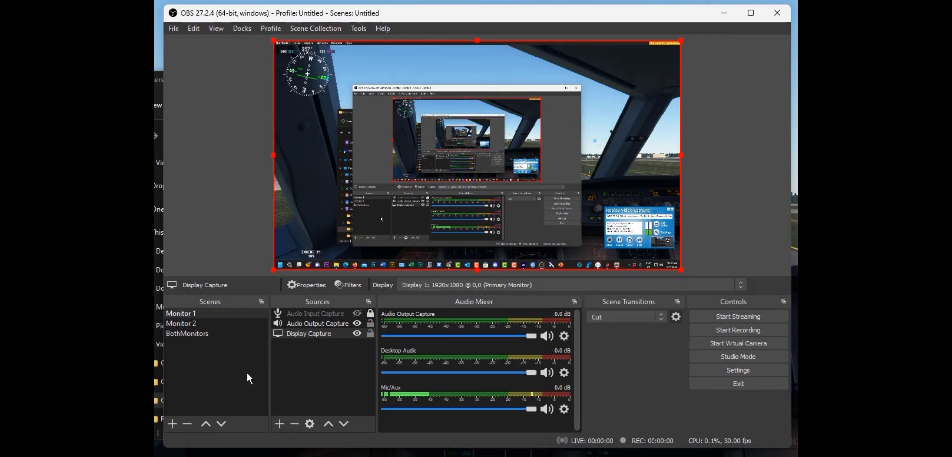
- Test switching back and forth between the Monitor 1 and Monitor 2 scenes, ending on Monitor 1
{"action": "key", "text": "Down"}
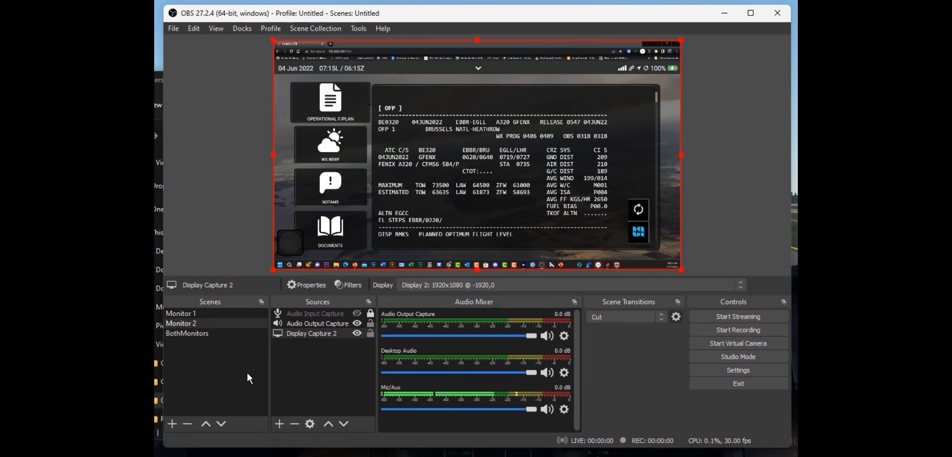
{"action": "key", "text": "Up"}
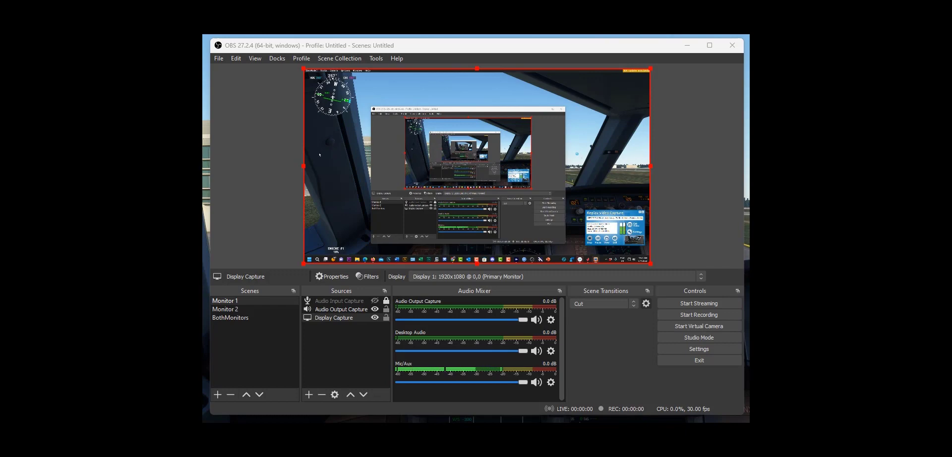
{"action": "key", "text": "Down"}
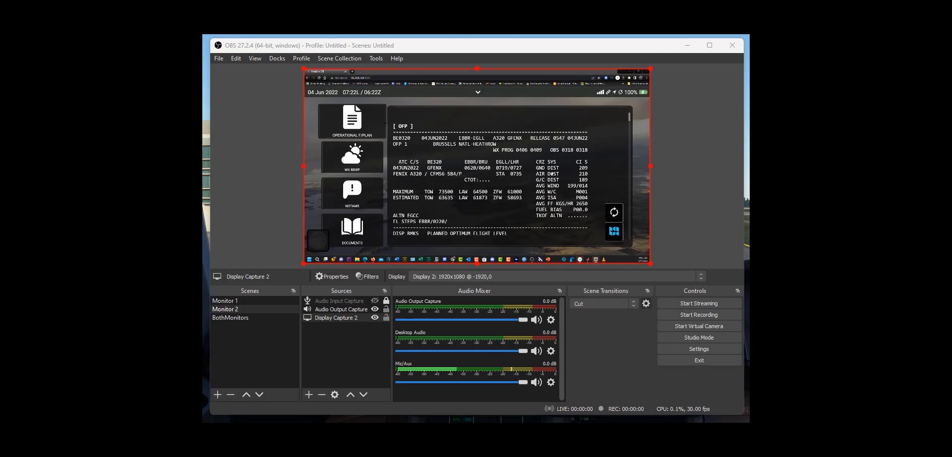
{"action": "key", "text": "Up"}
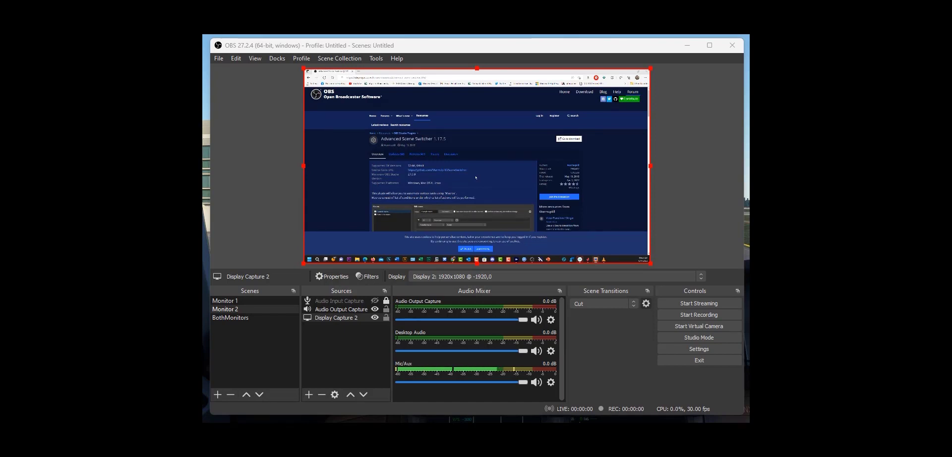
{"action": "left_click", "coordinate": [224, 301]}
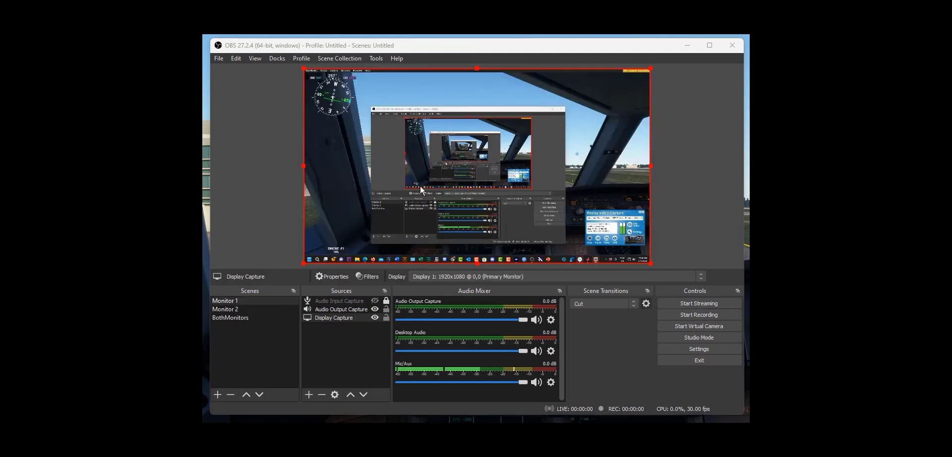
- Open the Advanced Scene Switcher and examine Macro 1's first condition, including its logic and condition type choices
{"action": "left_click", "coordinate": [375, 58]}
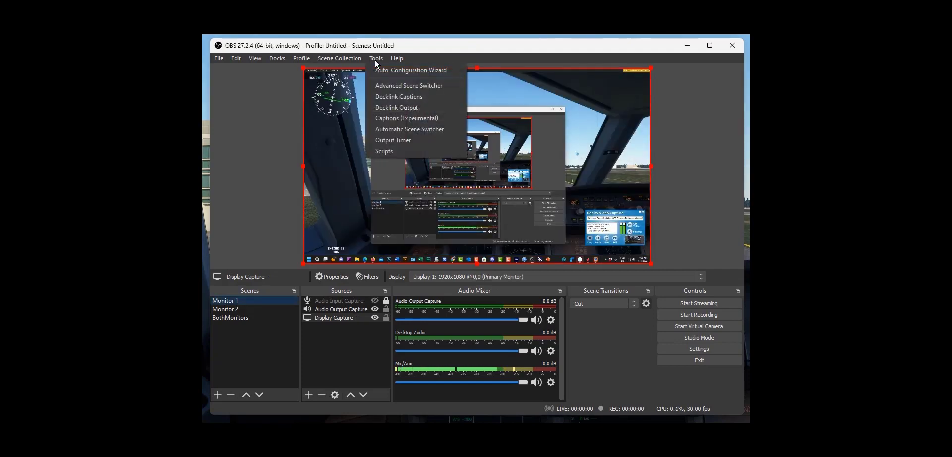
{"action": "left_click", "coordinate": [397, 91]}
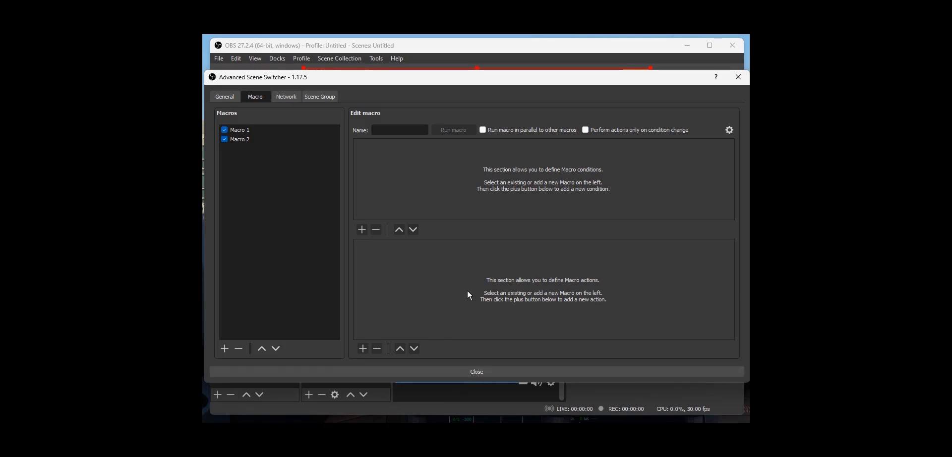
{"action": "left_click", "coordinate": [240, 132]}
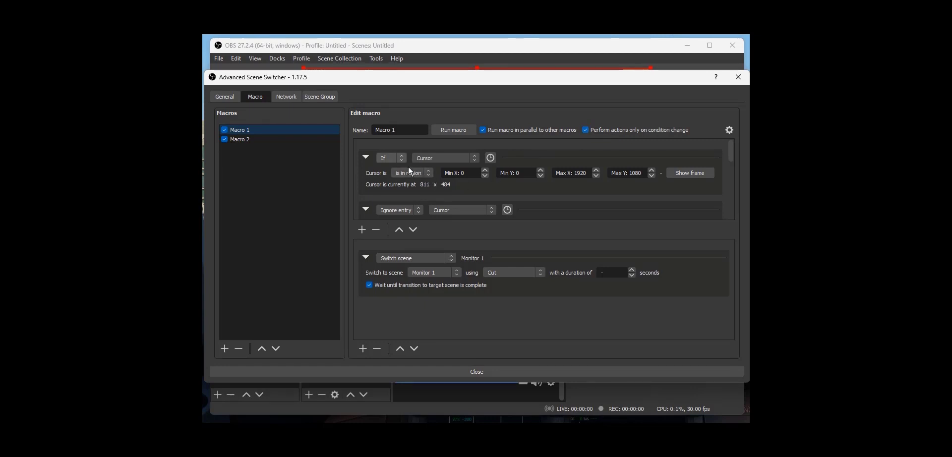
{"action": "left_click", "coordinate": [389, 158]}
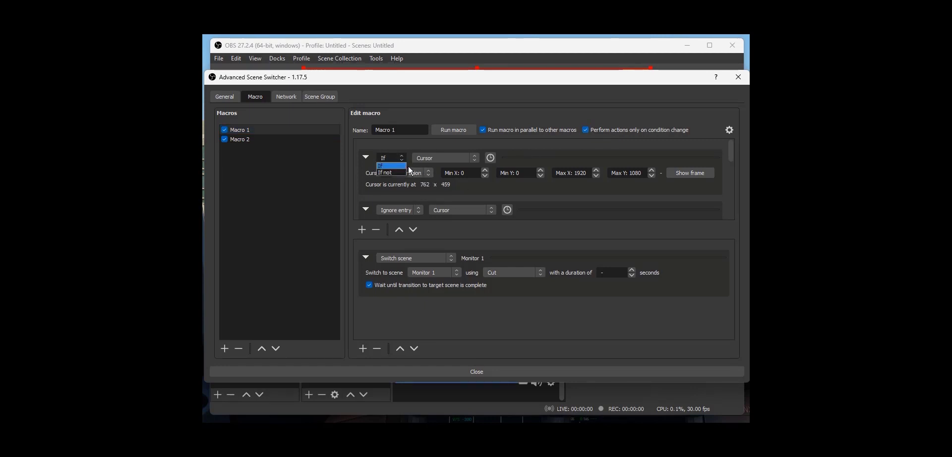
{"action": "left_click", "coordinate": [407, 165]}
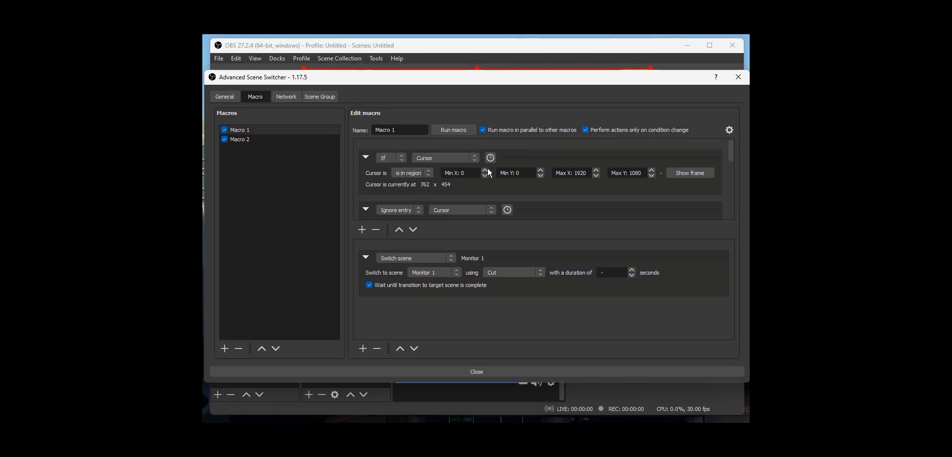
{"action": "left_click", "coordinate": [475, 159]}
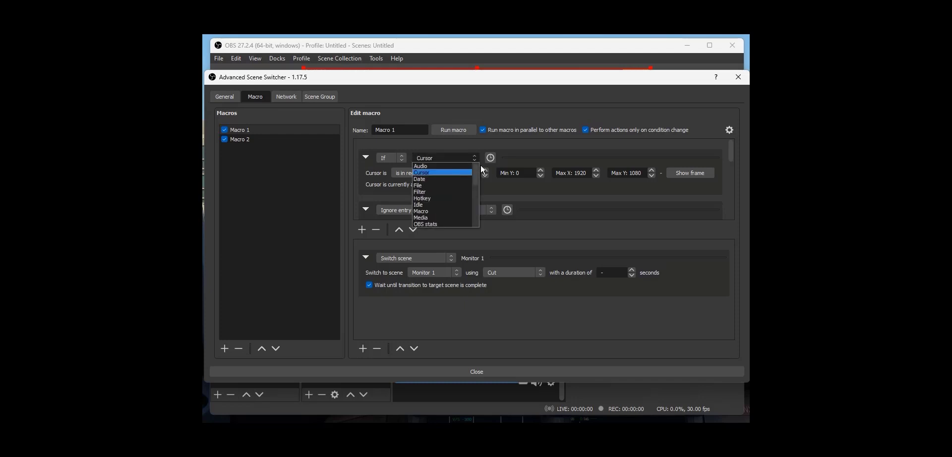
{"action": "left_click", "coordinate": [481, 166]}
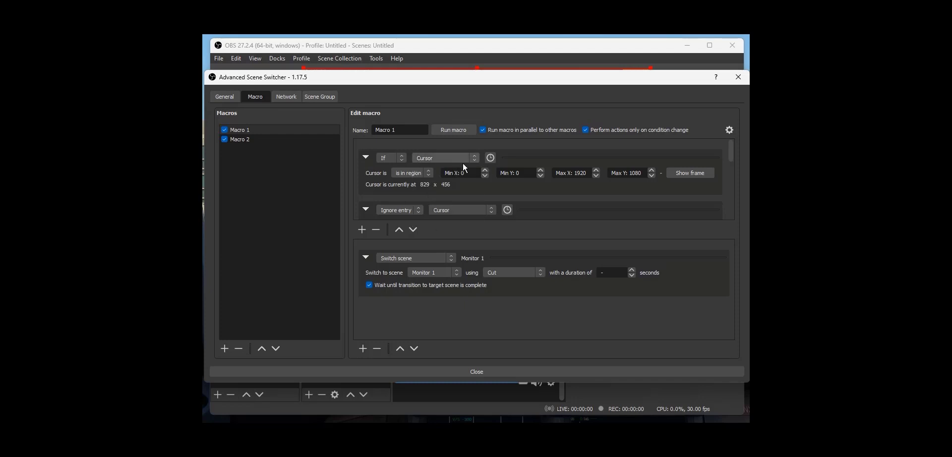
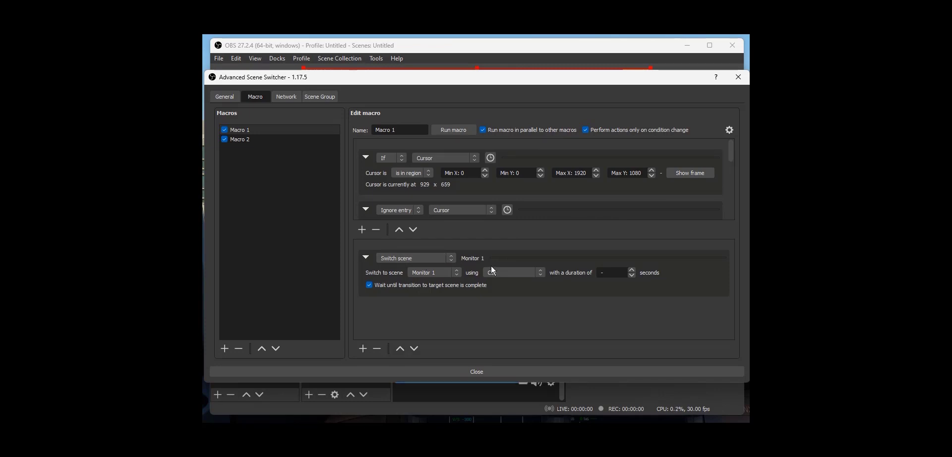
- Examine the action type, target scene and transition choices of Macro 1's Switch scene action, keeping the existing selections
{"action": "left_click", "coordinate": [454, 261]}
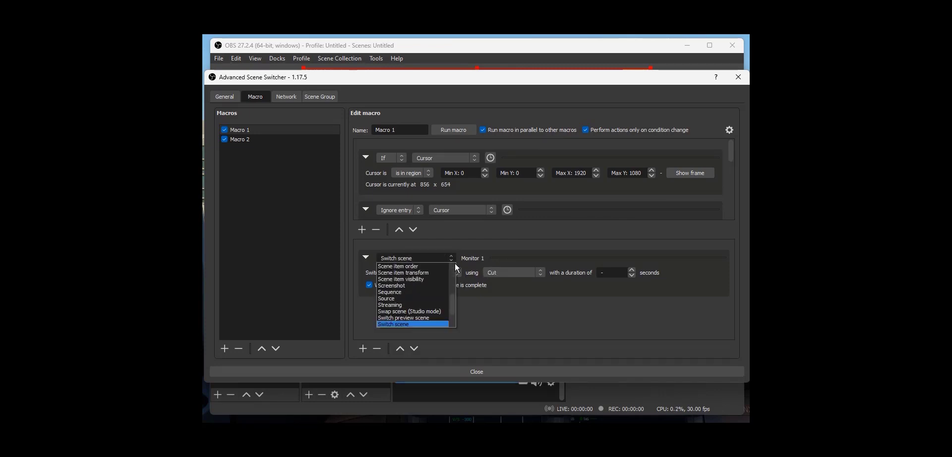
{"action": "left_click", "coordinate": [457, 268]}
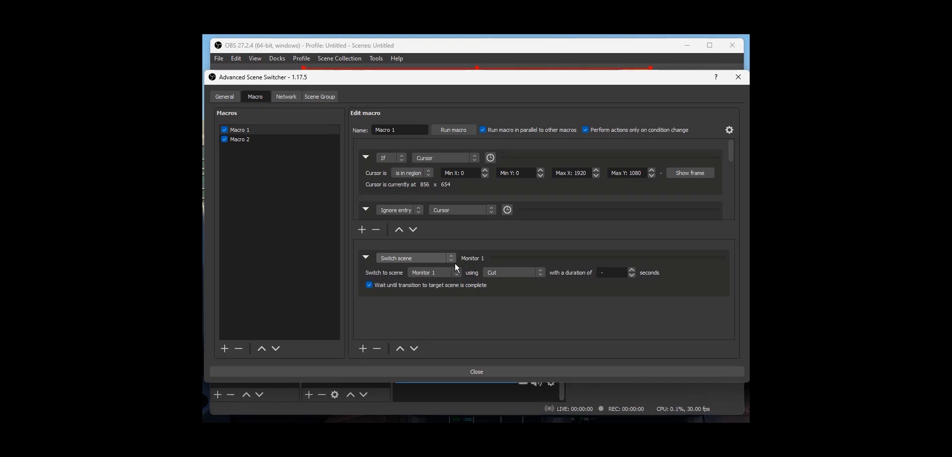
{"action": "left_click", "coordinate": [457, 276]}
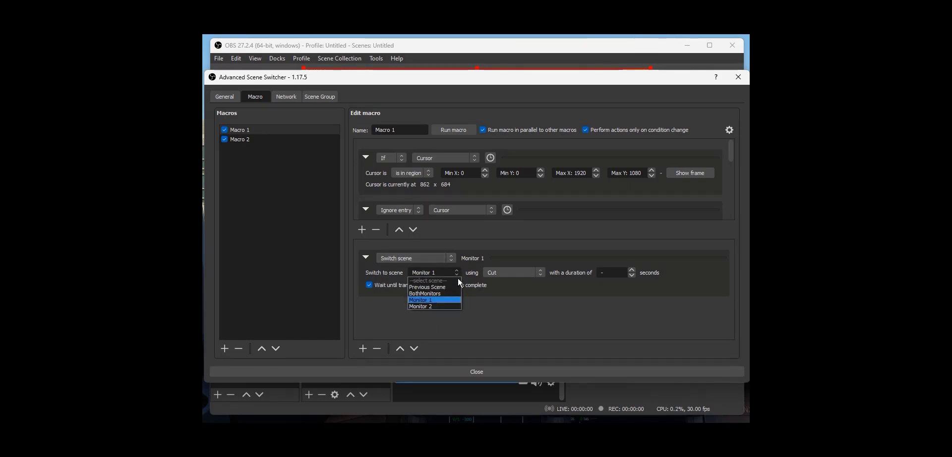
{"action": "left_click", "coordinate": [457, 278]}
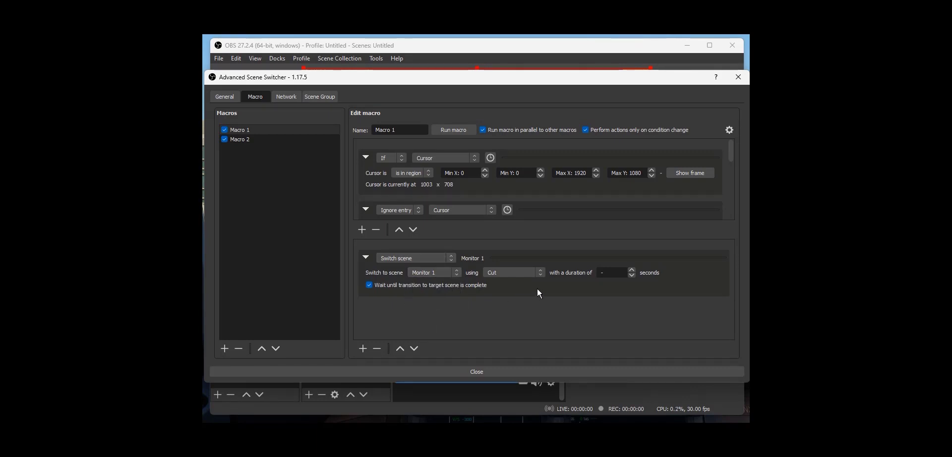
{"action": "left_click", "coordinate": [545, 276]}
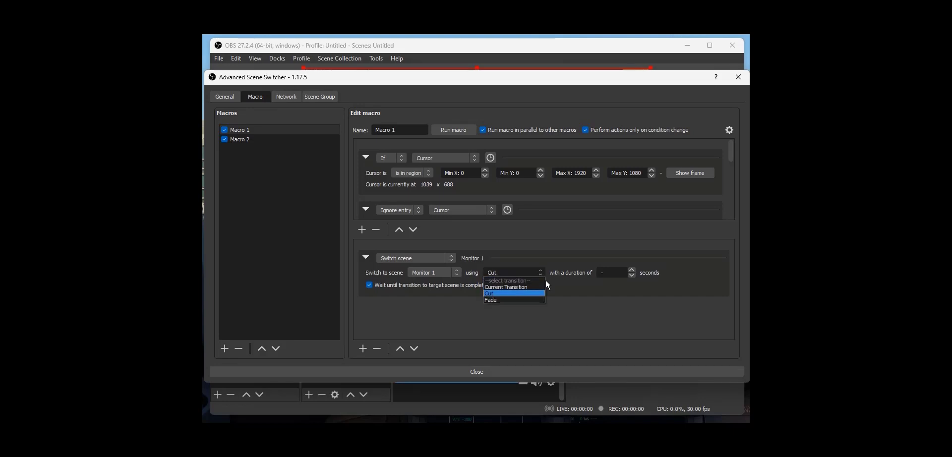
{"action": "left_click", "coordinate": [545, 280]}
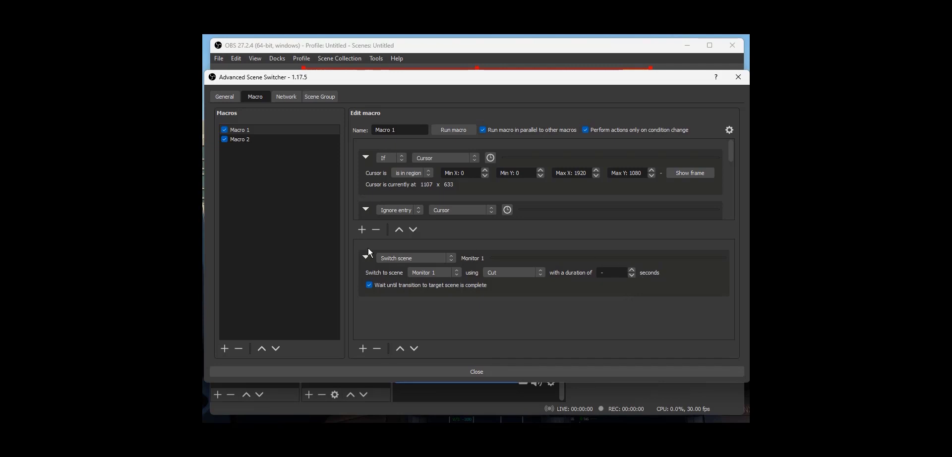
- Show Macro 2 to examine its cursor region condition and its scene switching action
{"action": "left_click", "coordinate": [242, 146]}
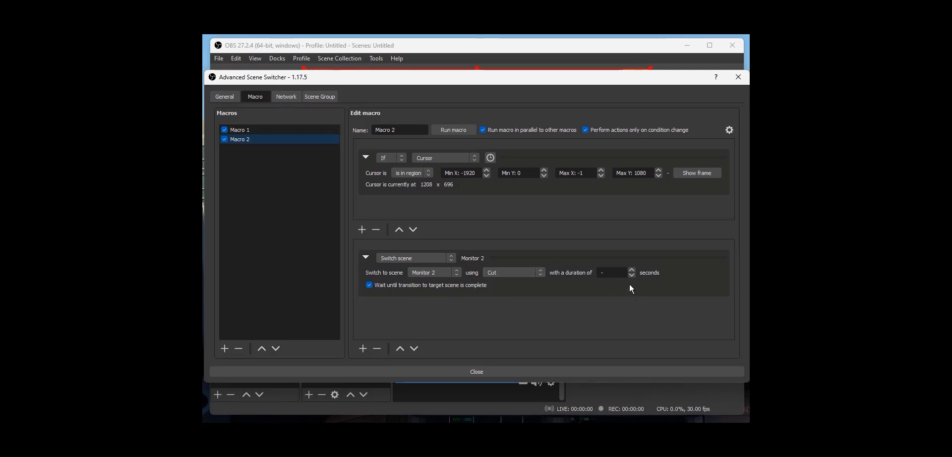
- Disable both Macro 1 and Macro 2 and close the Advanced Scene Switcher
{"action": "left_click", "coordinate": [488, 382]}
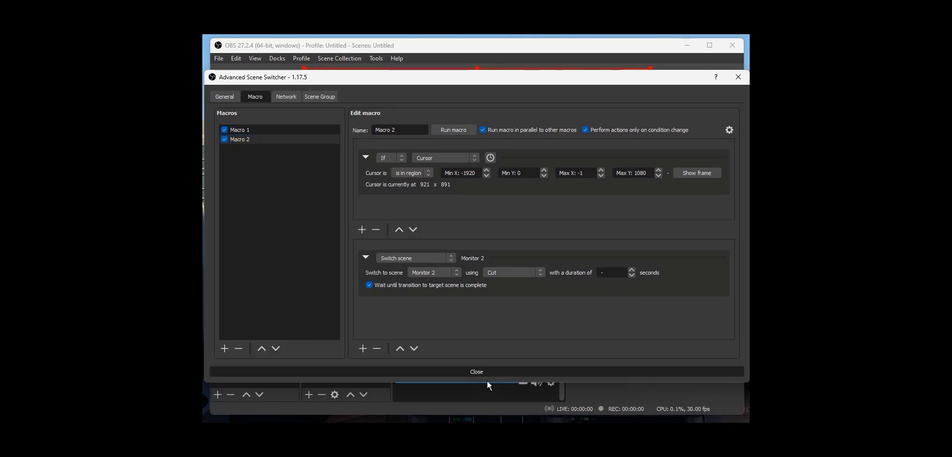
{"action": "left_click", "coordinate": [228, 133]}
{"action": "left_click", "coordinate": [229, 144]}
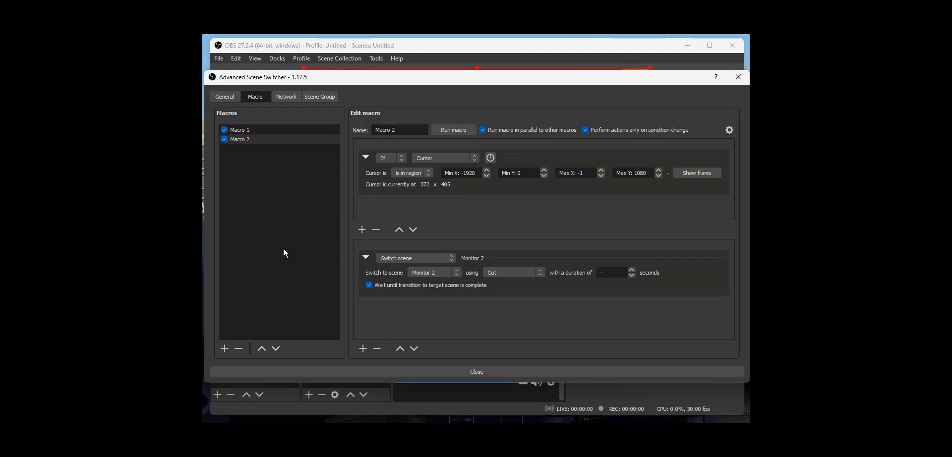
{"action": "left_click", "coordinate": [490, 374]}
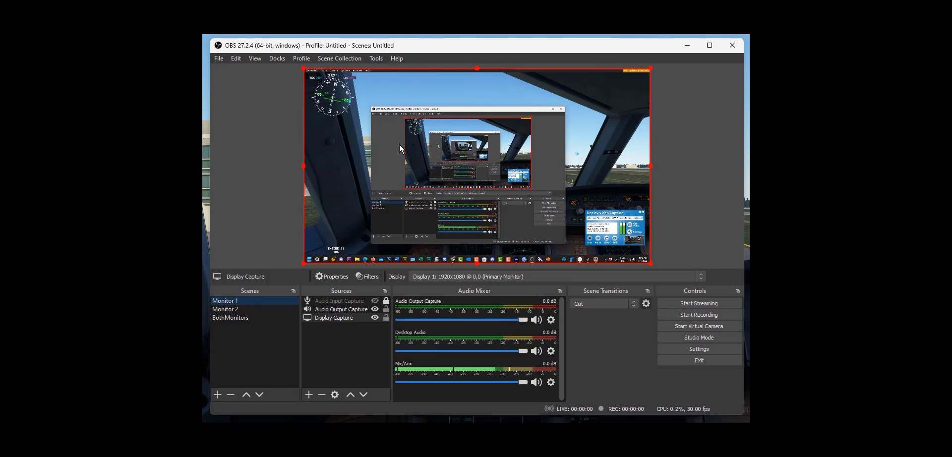
- Reopen the Advanced Scene Switcher to check whether Macro 1 and Macro 2 are enabled, and close it again
{"action": "left_click", "coordinate": [380, 59]}
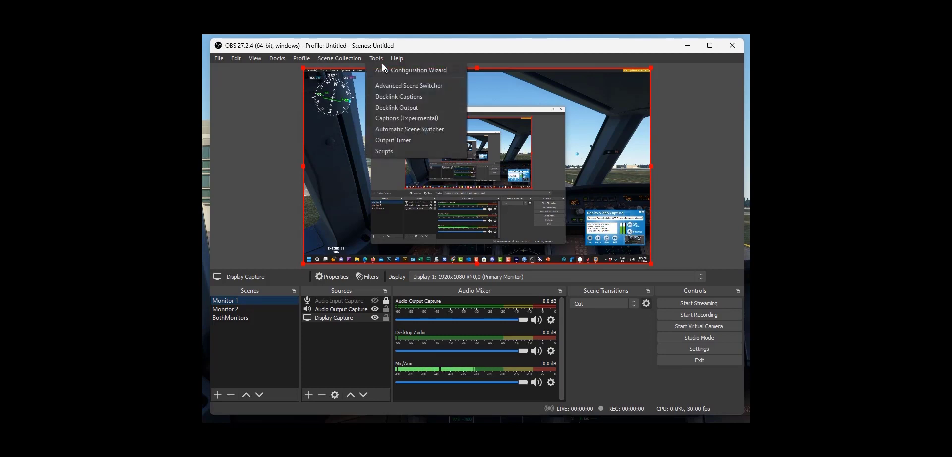
{"action": "left_click", "coordinate": [406, 87]}
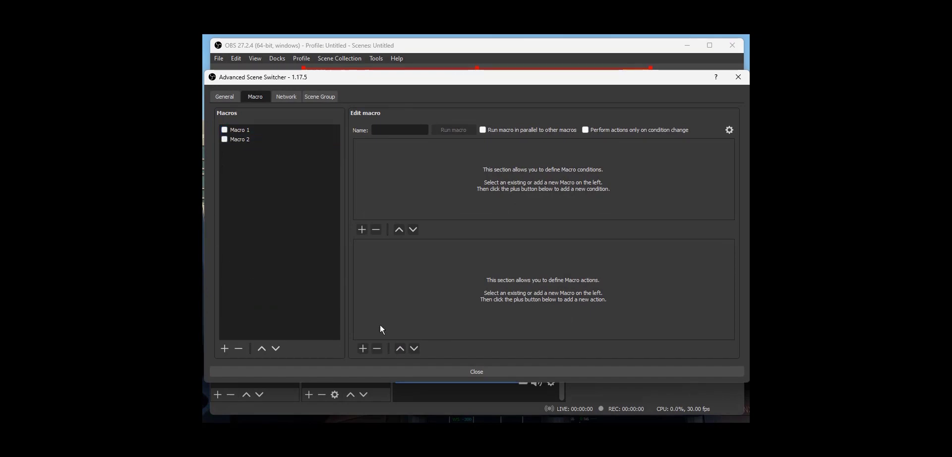
{"action": "left_click", "coordinate": [485, 375]}
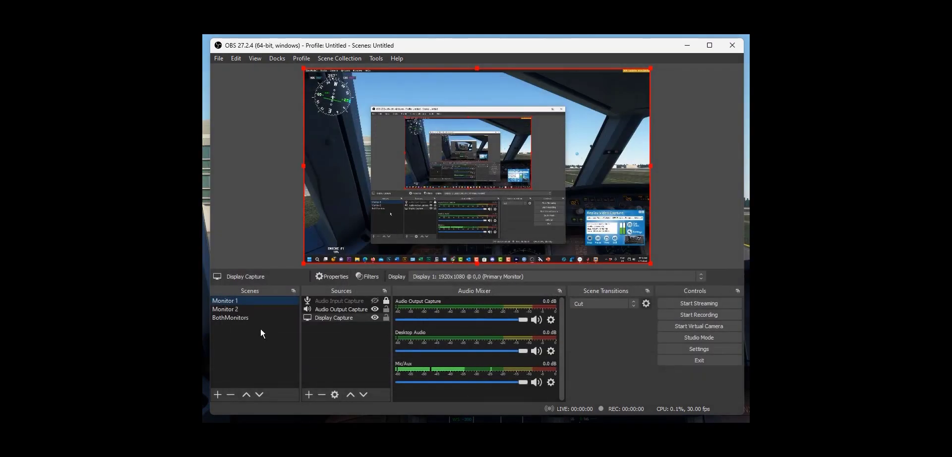